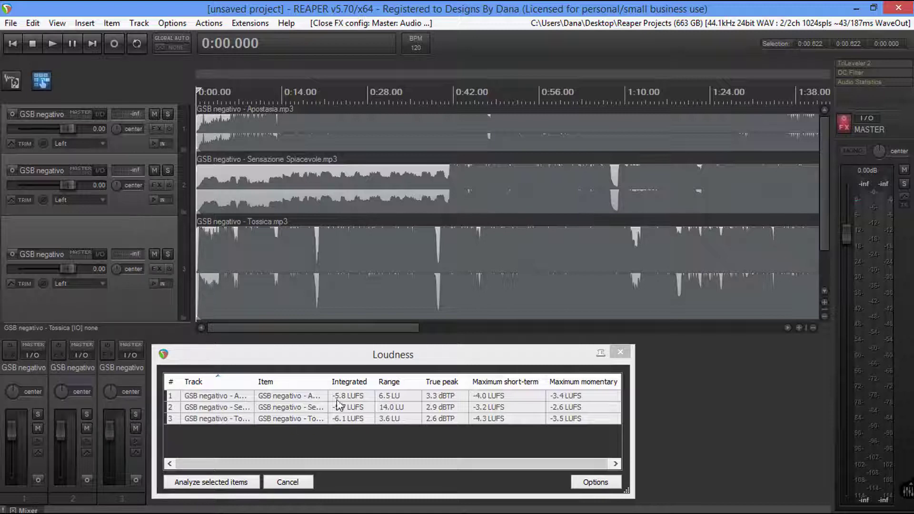
click(257, 28)
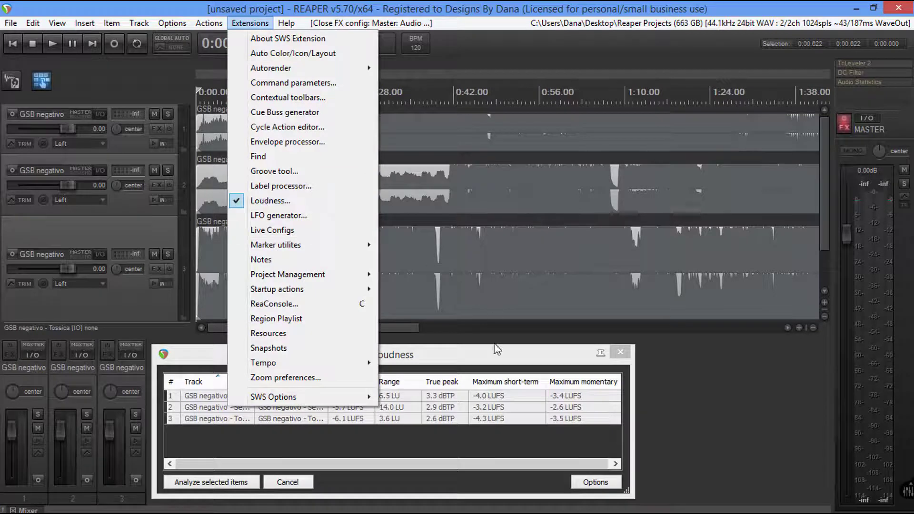
click(469, 361)
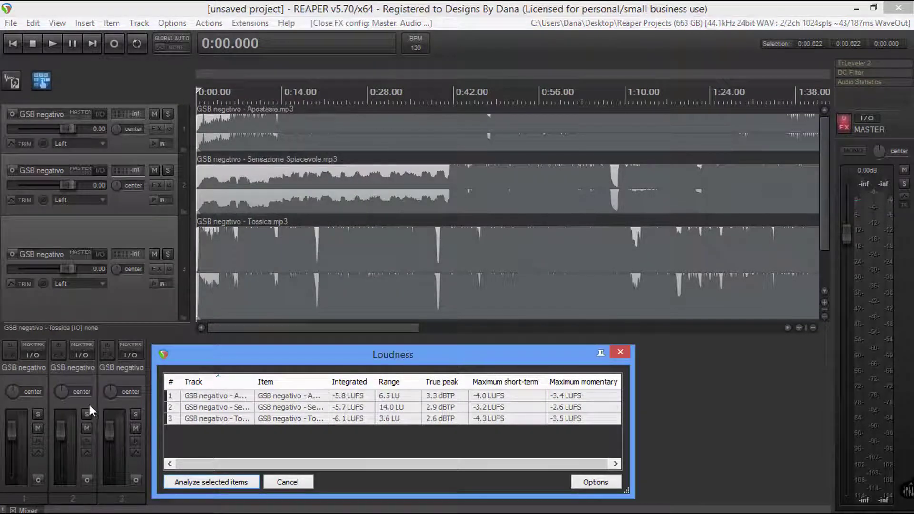
- Select all three GSB negativo tracks together in the mixer
click(27, 381)
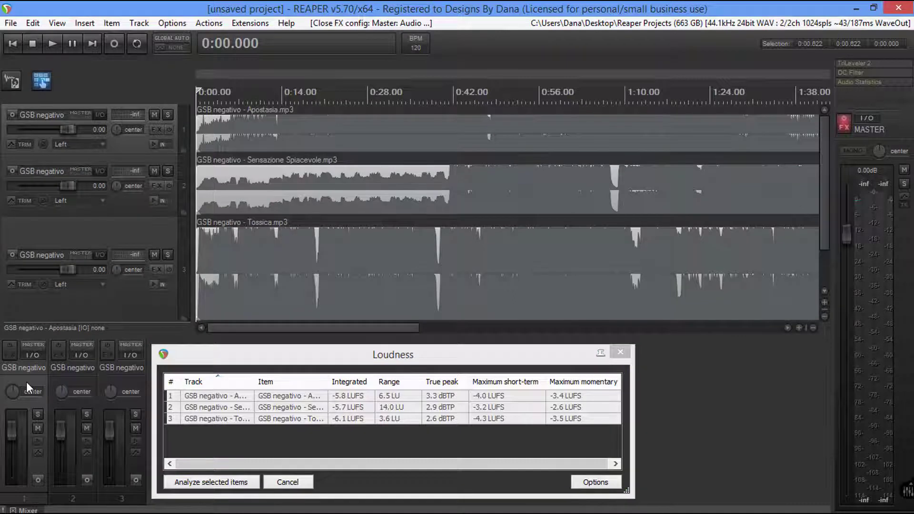
ctrl+click(85, 378)
ctrl+click(110, 376)
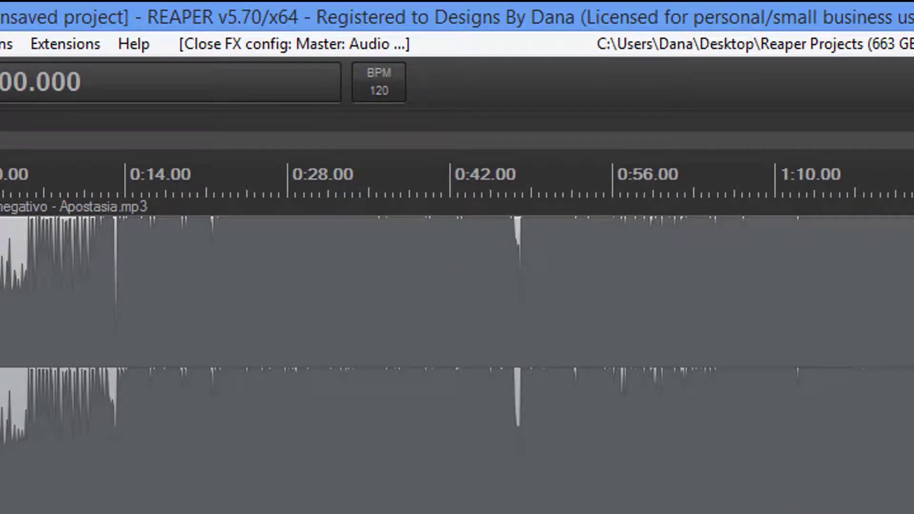
- Resize the Apostasia and Sensazione Spiacevole track lanes to examine each song's waveform up close
drag(0, 513, 0, 261)
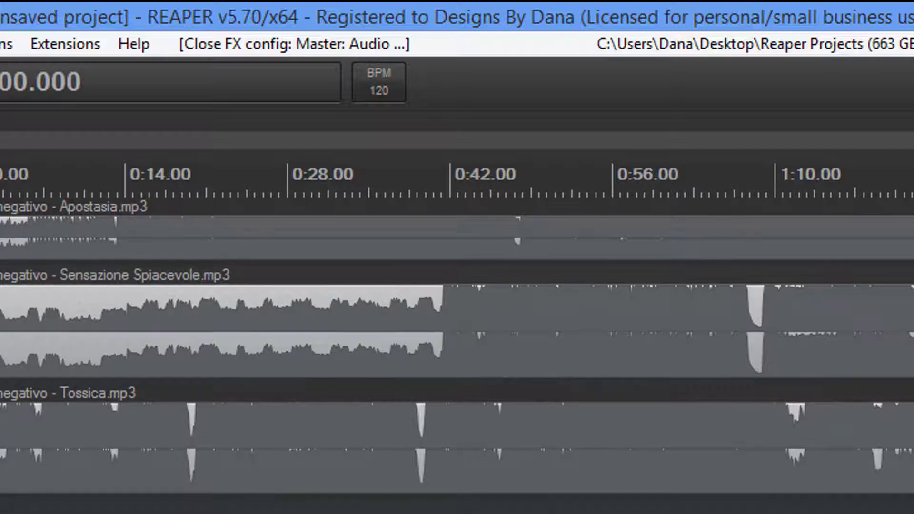
drag(0, 379, 0, 513)
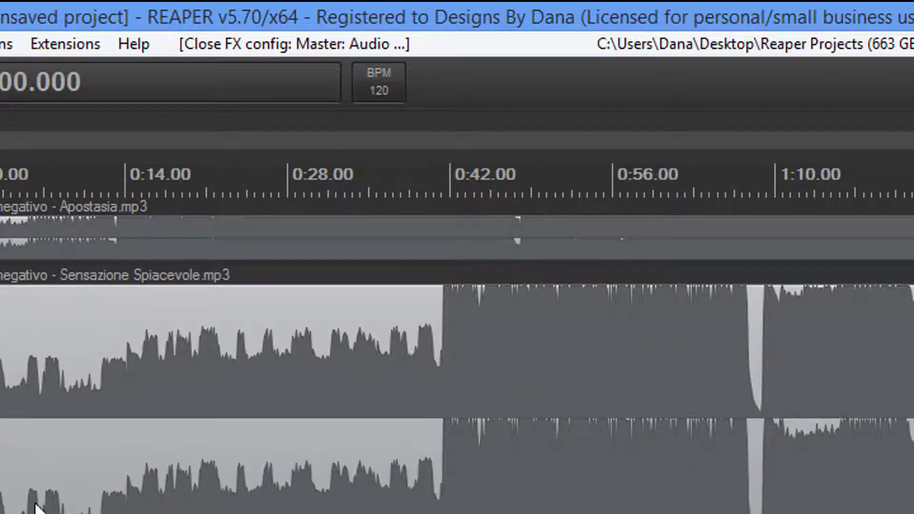
scroll(627, 416, down, 6)
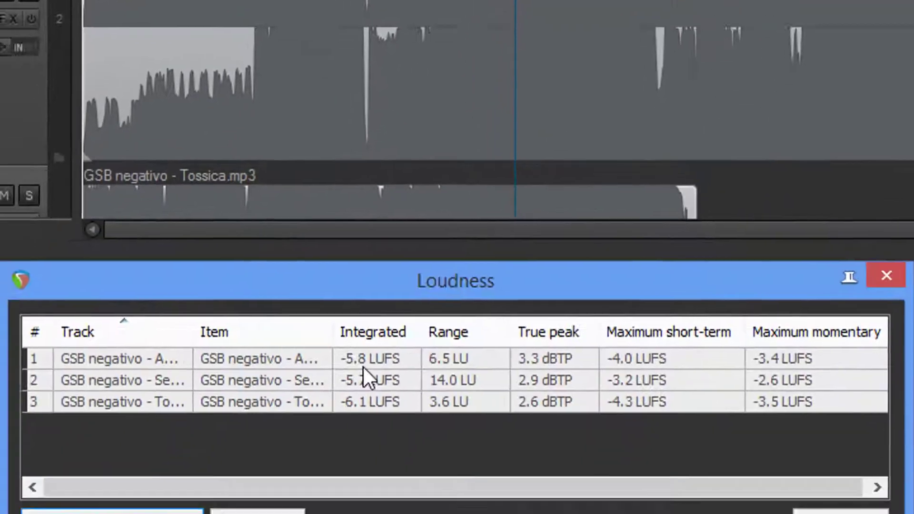
- Switch to Calculator and add the Apostasia item's integrated loudness and true peak figures, 5.8 + 3.3
click(364, 366)
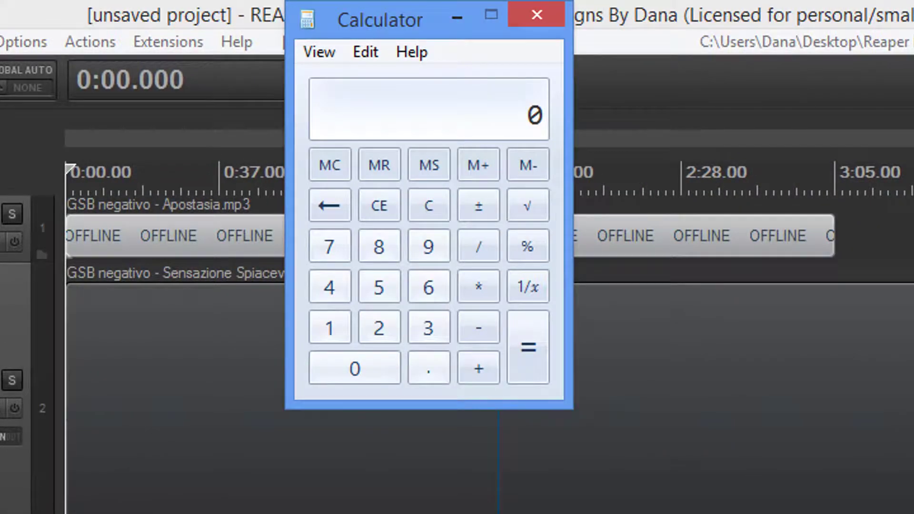
text(5.8+)
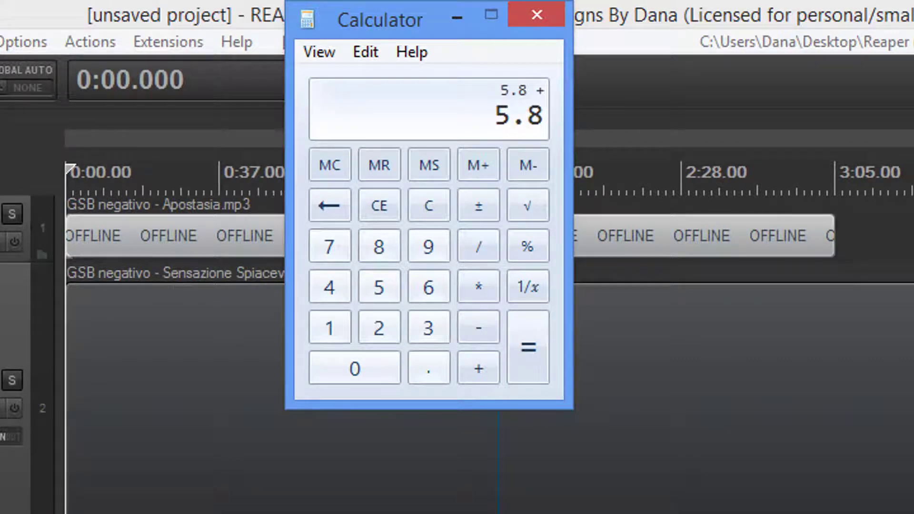
text(3.3)
key(Return)
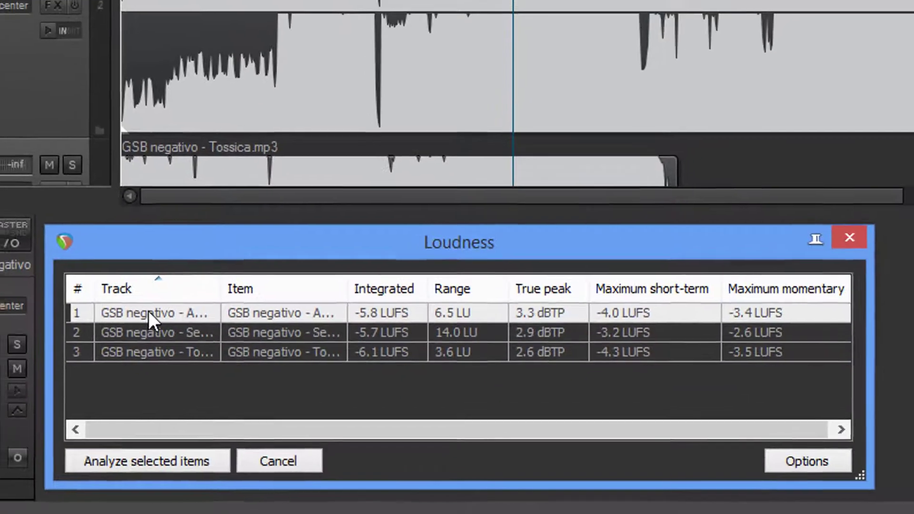
- Normalize the Apostasia item's loudness to -9.5 LUFS and enlarge its track to inspect the waveform
right_click(116, 289)
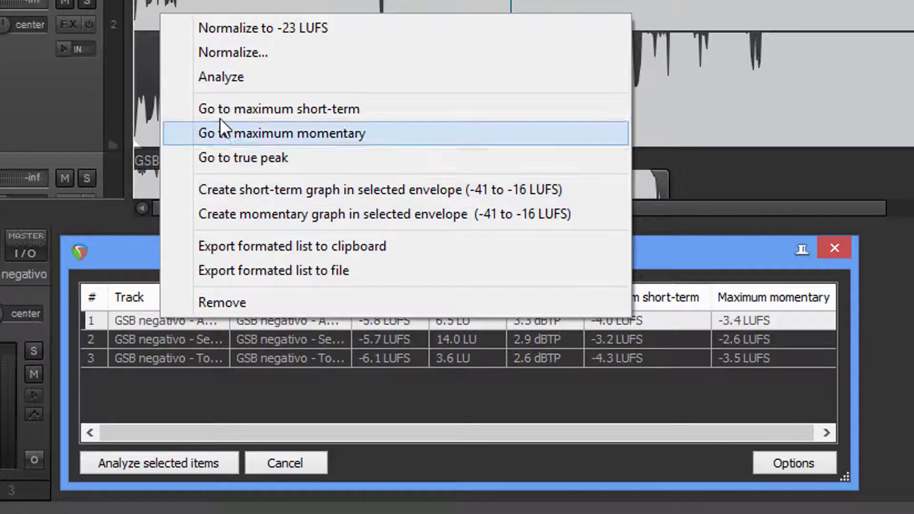
click(232, 52)
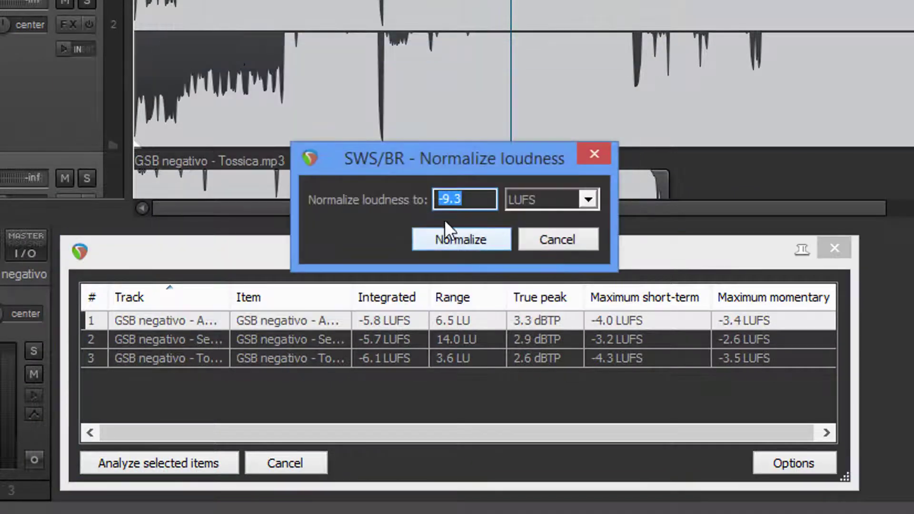
click(454, 199)
drag(468, 201, 475, 194)
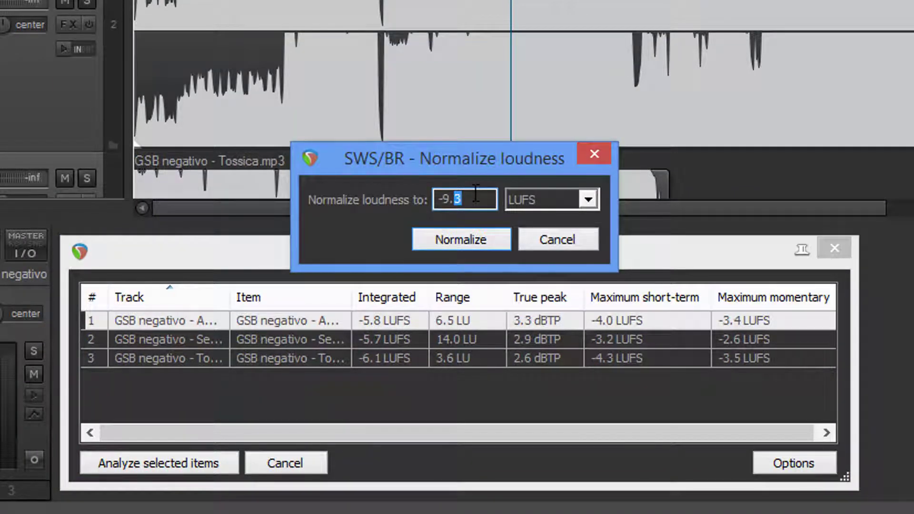
text(5)
click(477, 238)
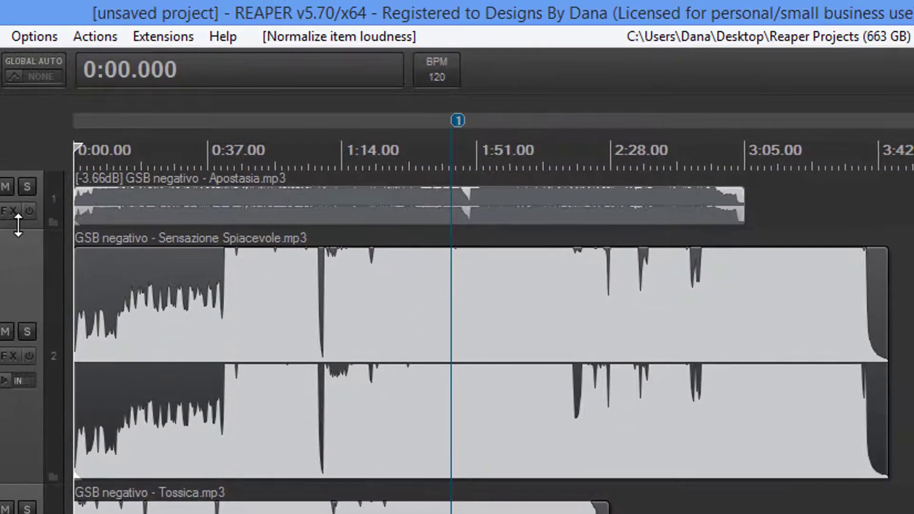
drag(18, 227, 10, 489)
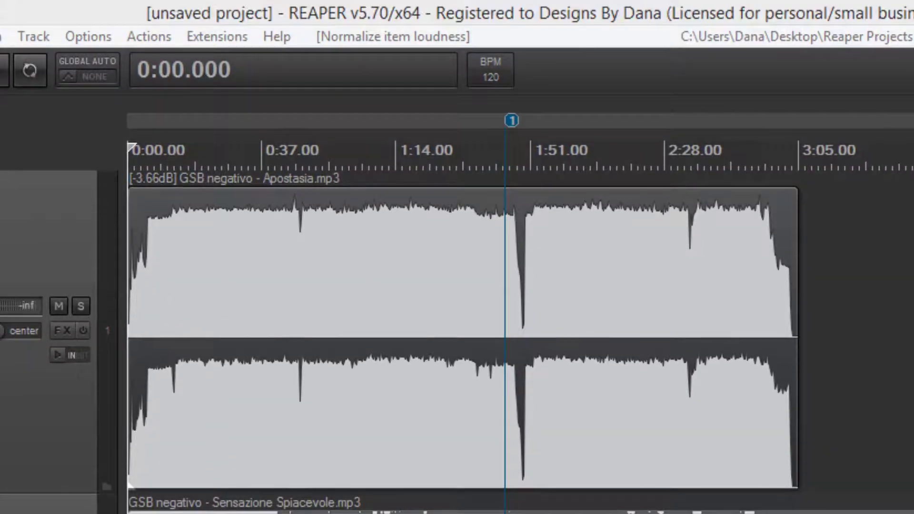
- Switch to Calculator and add the Sensazione Spiacevole item's integrated loudness and true peak figures, 5.7 + 2.9
key(alt+Tab)
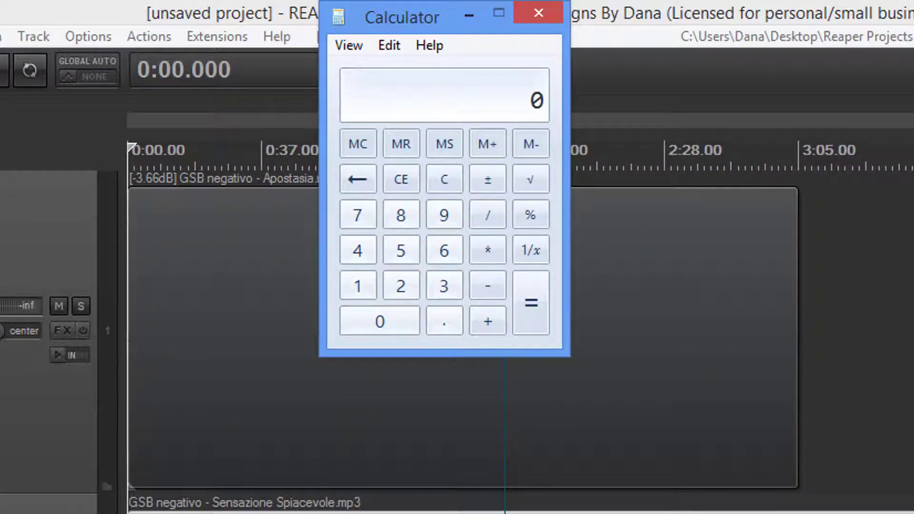
text(5.7 + )
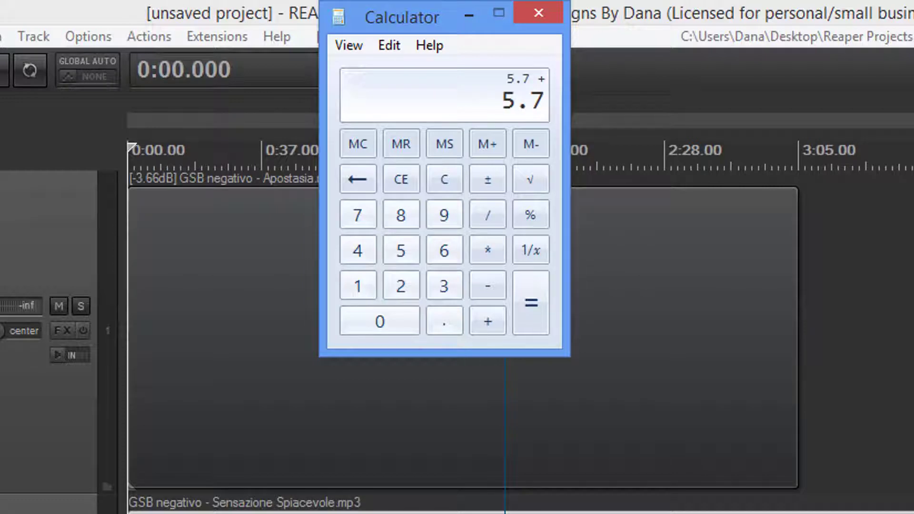
text(2.9)
key(Return)
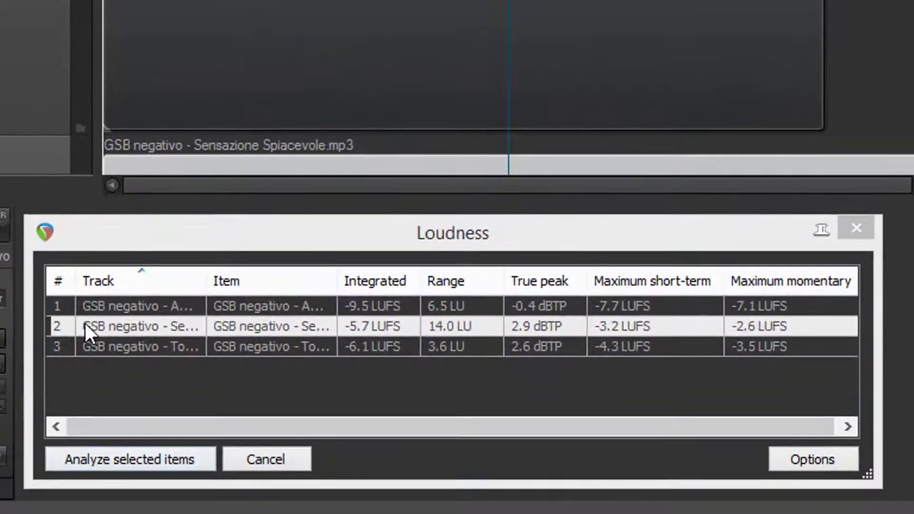
- Normalize the Sensazione Spiacevole item's loudness to -9.0 LUFS
right_click(88, 324)
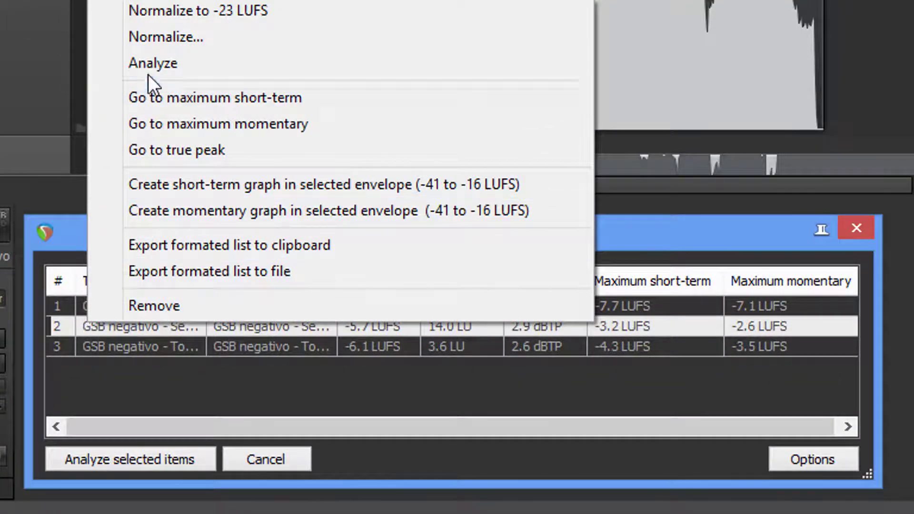
click(156, 33)
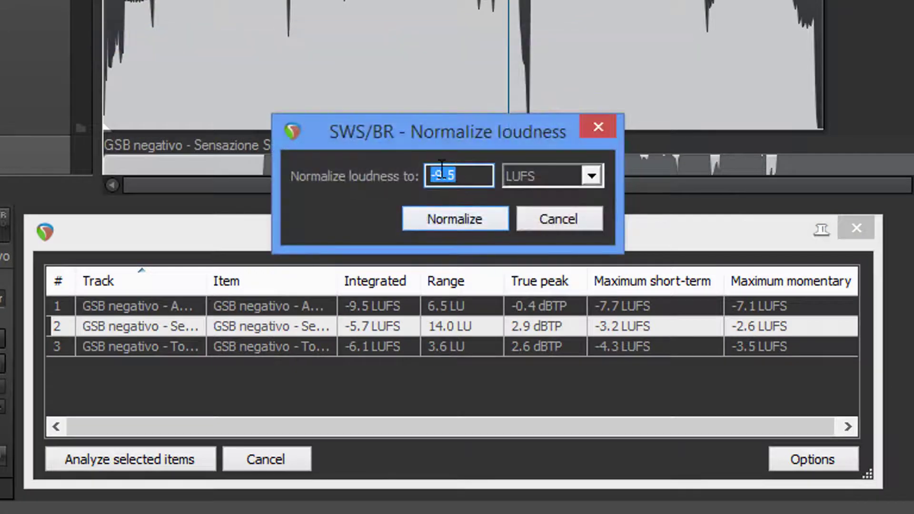
drag(448, 174, 471, 172)
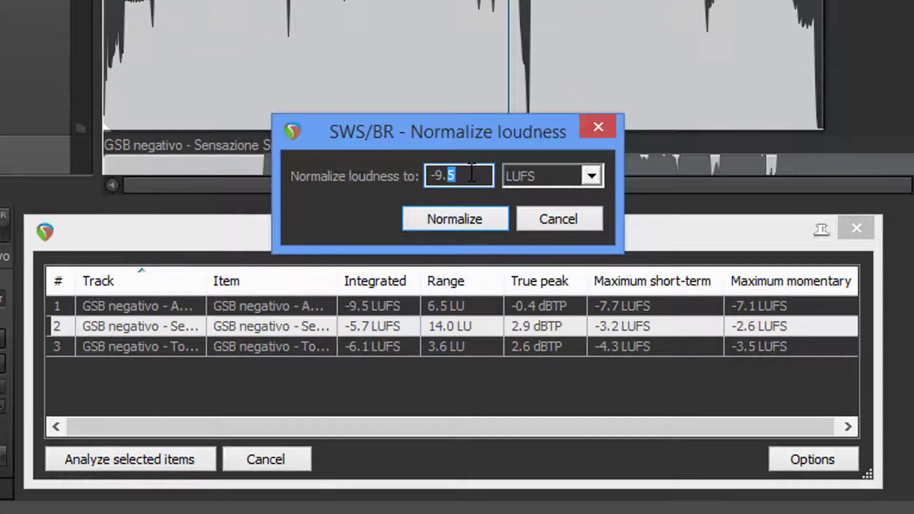
text(0)
key(Return)
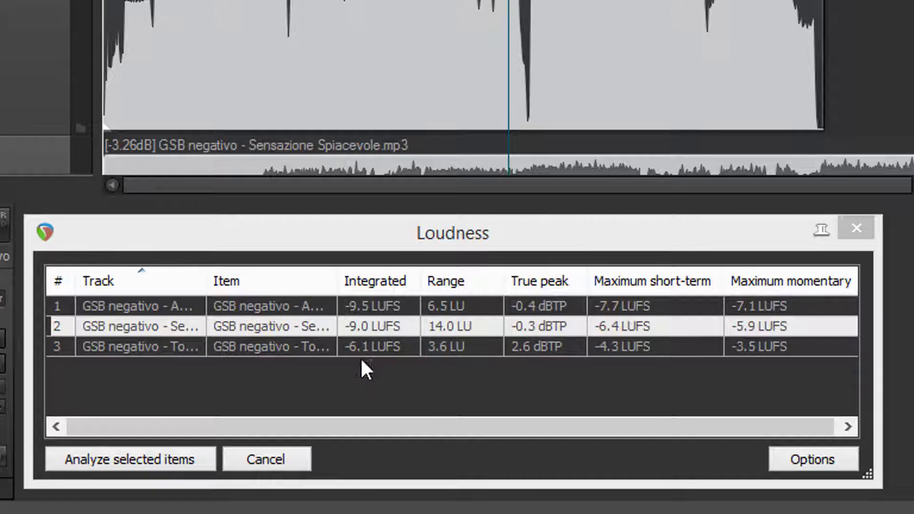
- Select the Tossica entry in the loudness list and add its integrated loudness and true peak figures in Calculator, 6.1 + 2.6
click(162, 346)
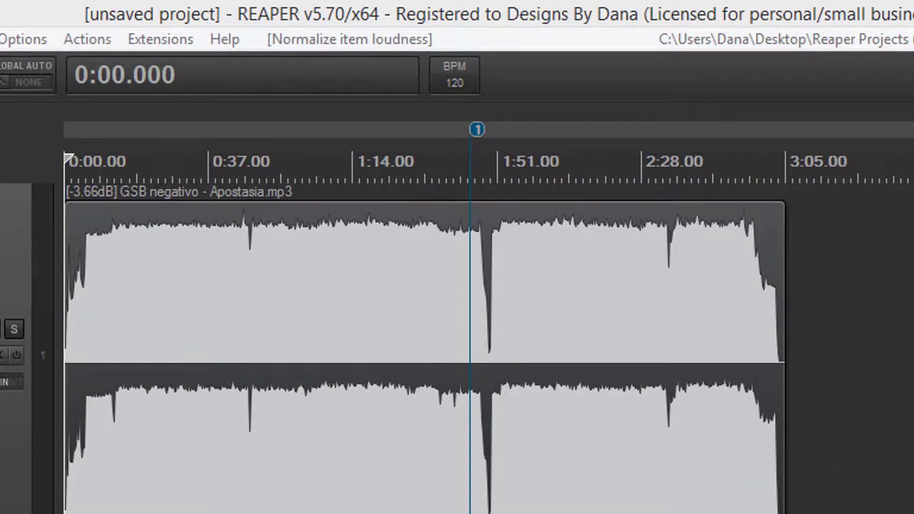
key(alt+Tab)
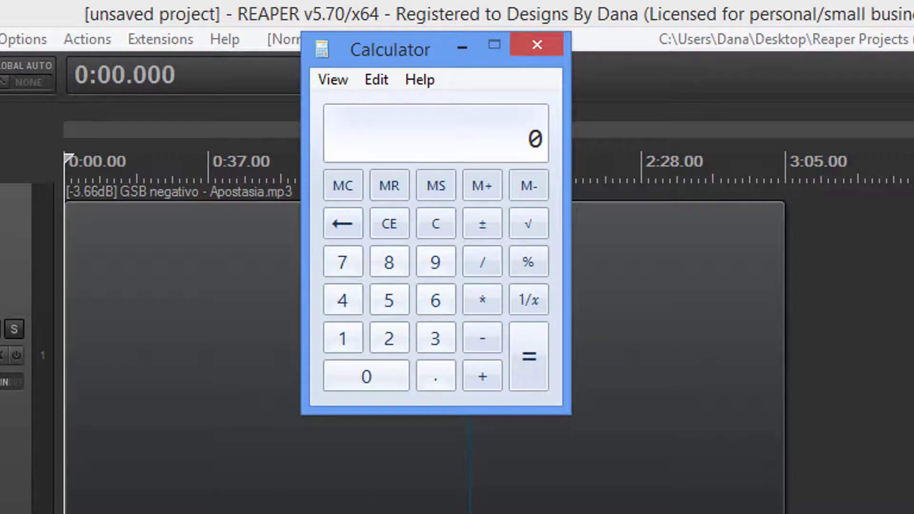
text(6.1)
key(plus)
text(2.6)
key(Return)
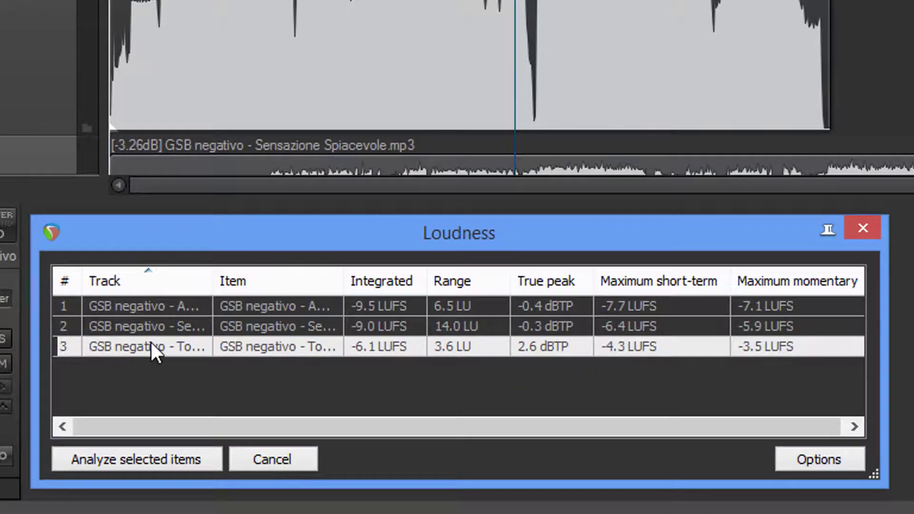
- Normalize the Tossica item's loudness to -9 LUFS
right_click(150, 342)
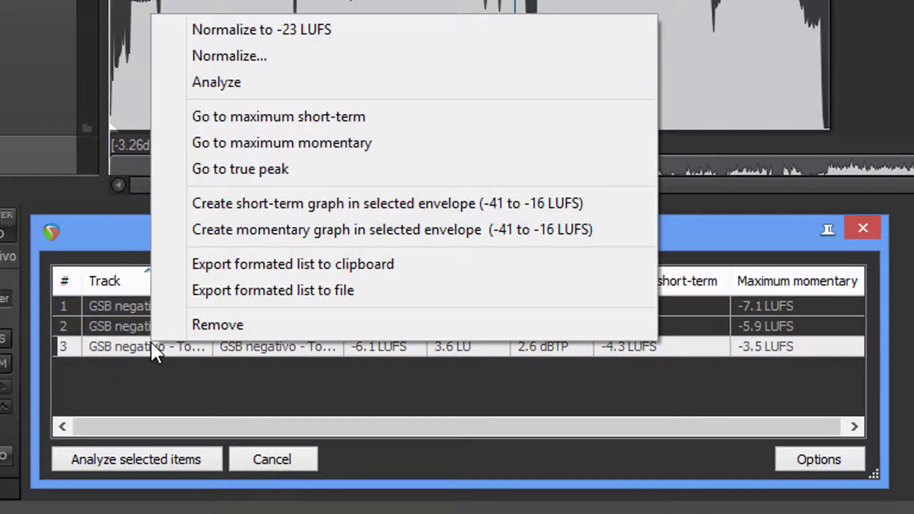
click(233, 61)
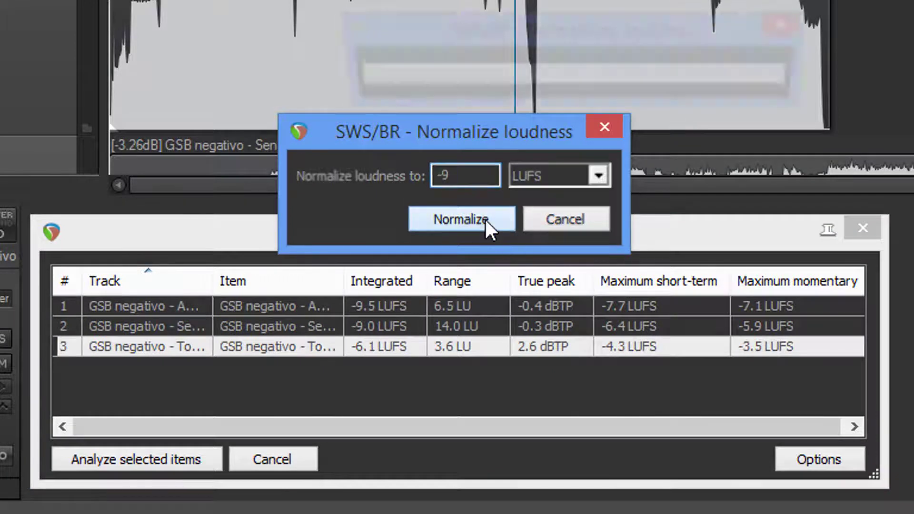
click(484, 218)
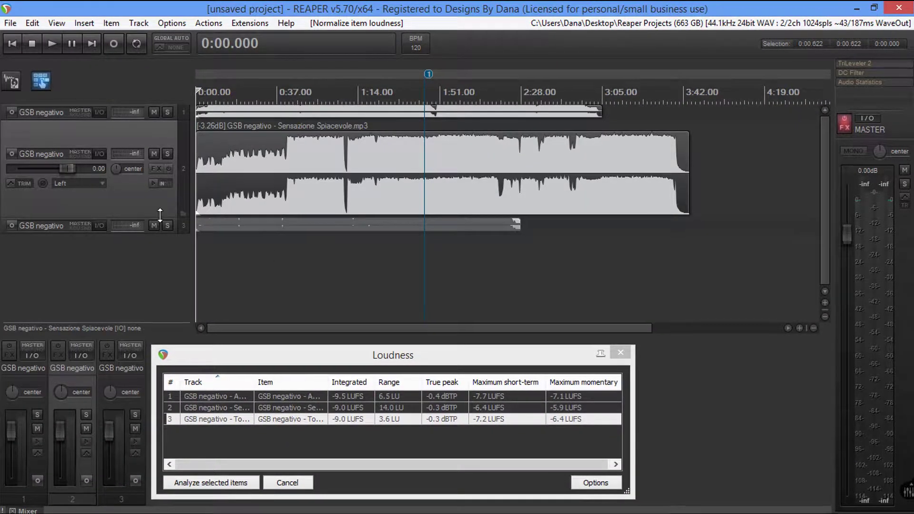
- Enlarge the Sensazione Spiacevole track and select the GSB negativo tracks in the mixer
drag(160, 214, 160, 315)
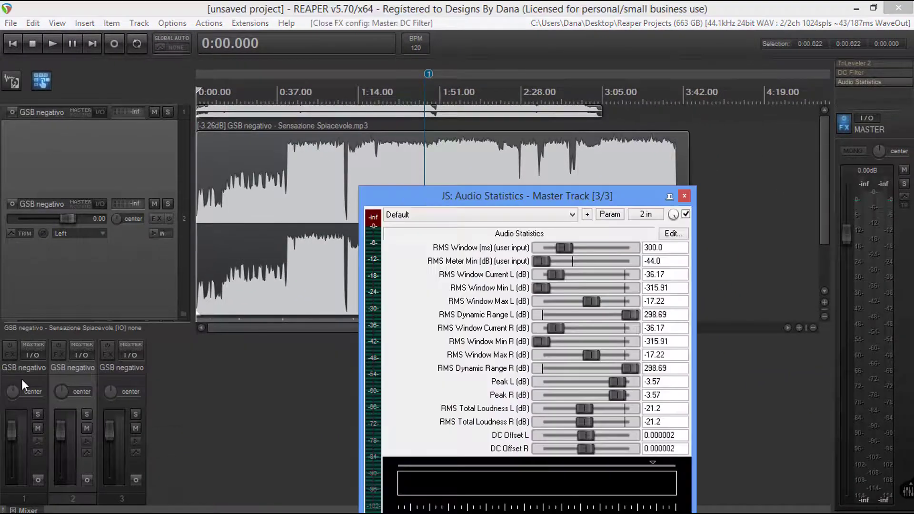
click(22, 379)
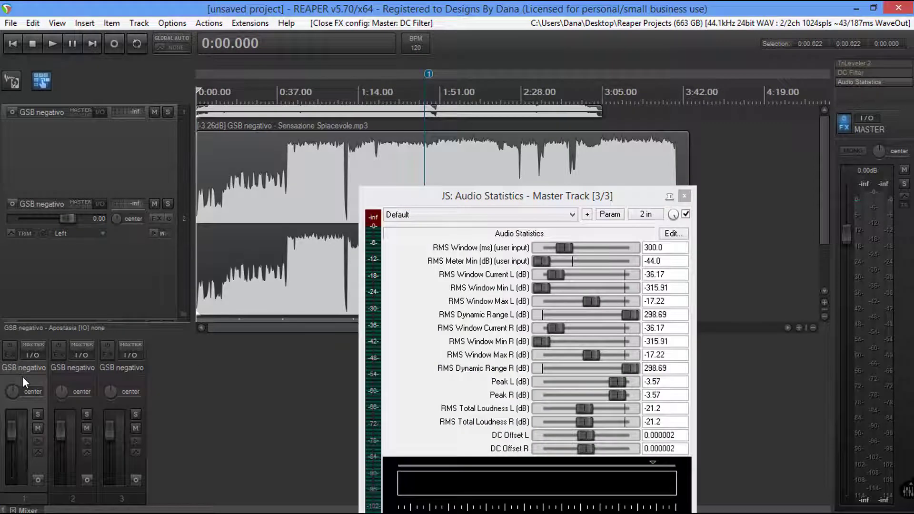
click(122, 384)
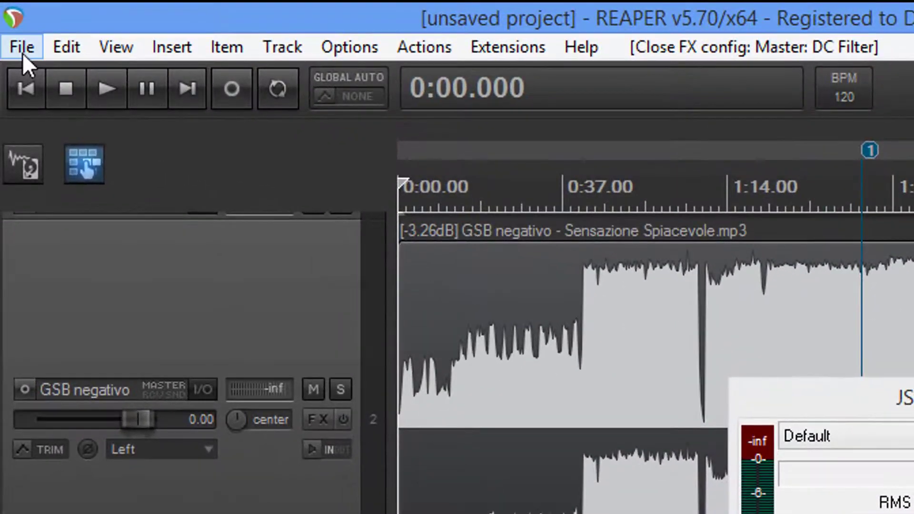
- Open the render settings, move the Audio Statistics window aside, and set the output directory to the desktop's Reaper Projects folder
click(18, 39)
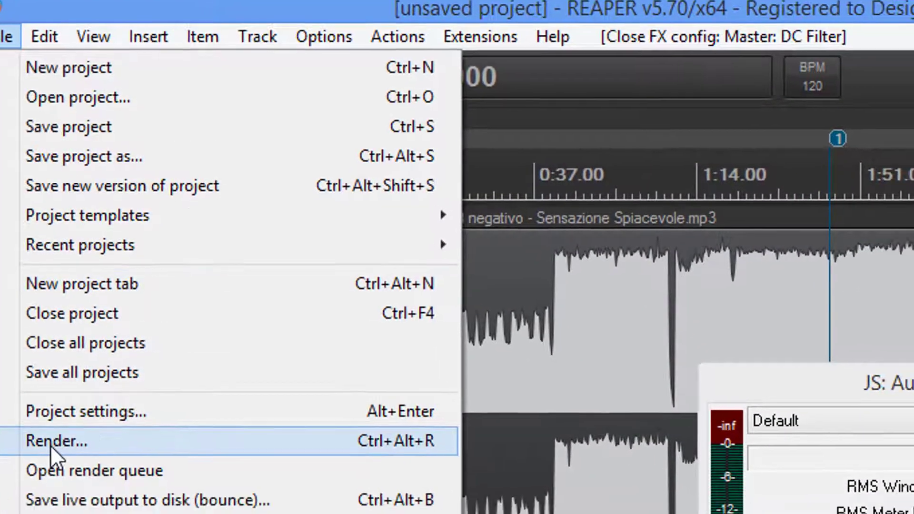
click(72, 457)
drag(786, 181, 282, 78)
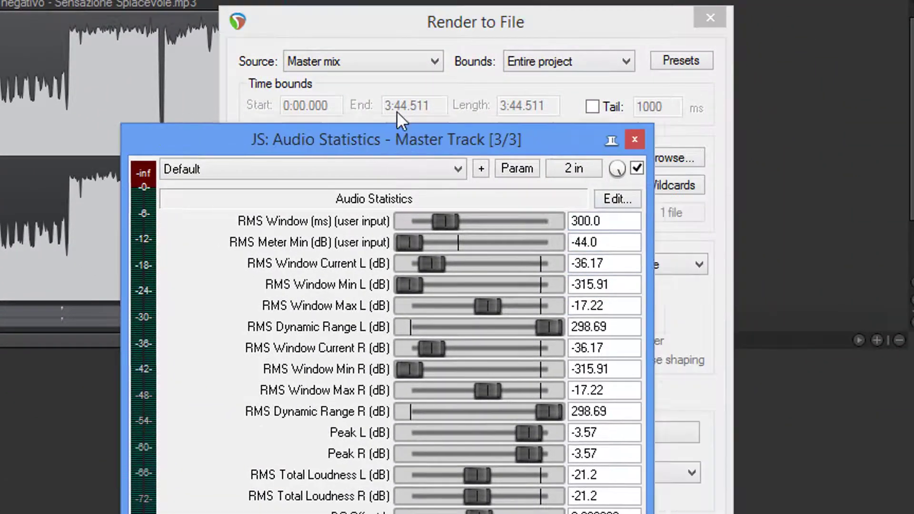
drag(161, 27, 115, 28)
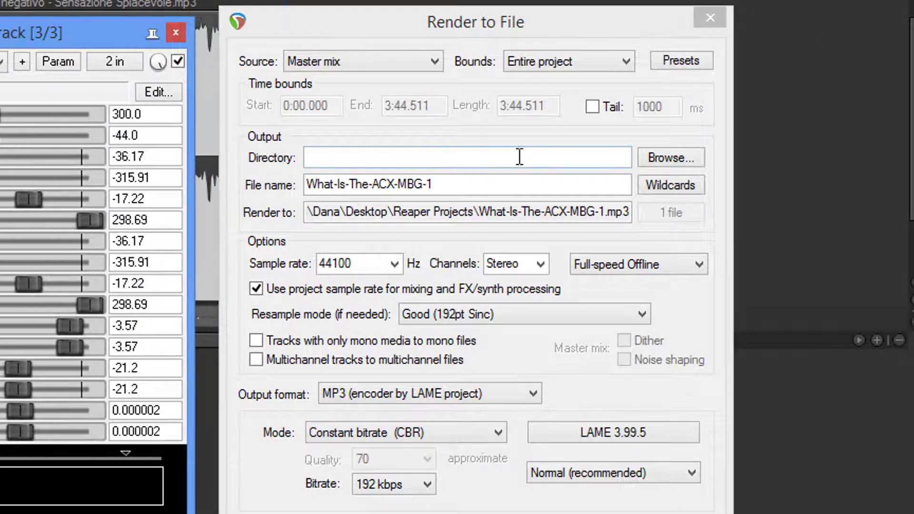
click(614, 158)
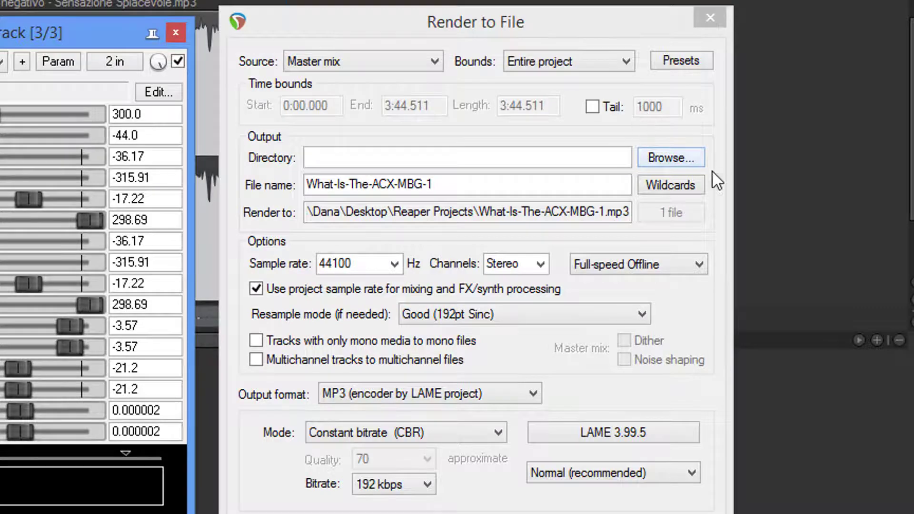
click(680, 158)
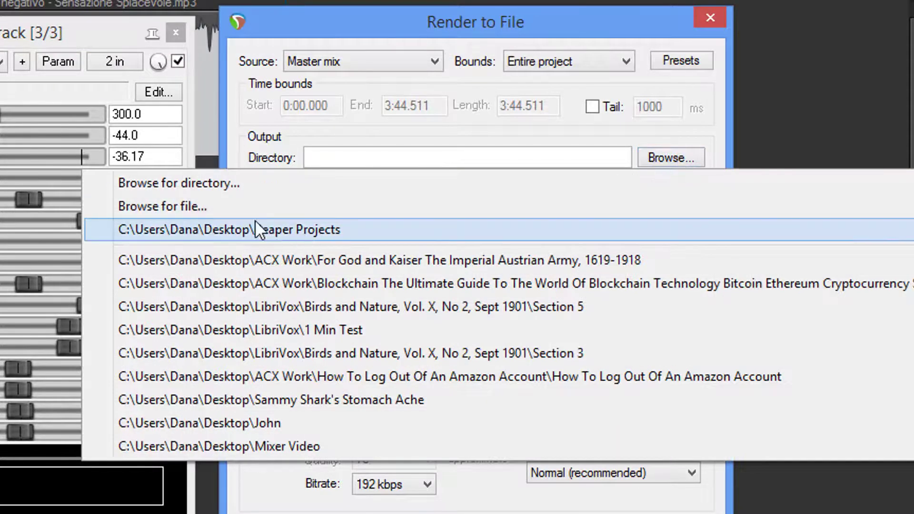
click(288, 234)
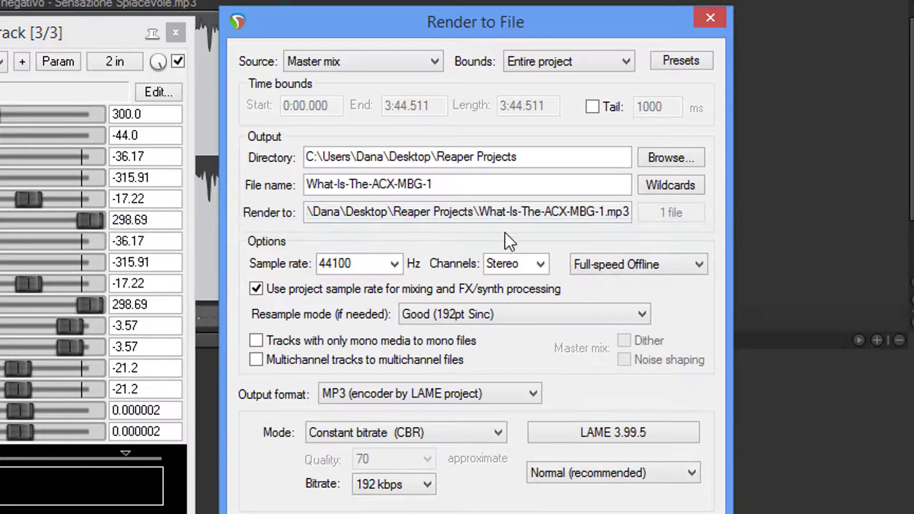
- Render the selected tracks as stems to three MP3 files at a constant bitrate of 320 kbps
click(437, 65)
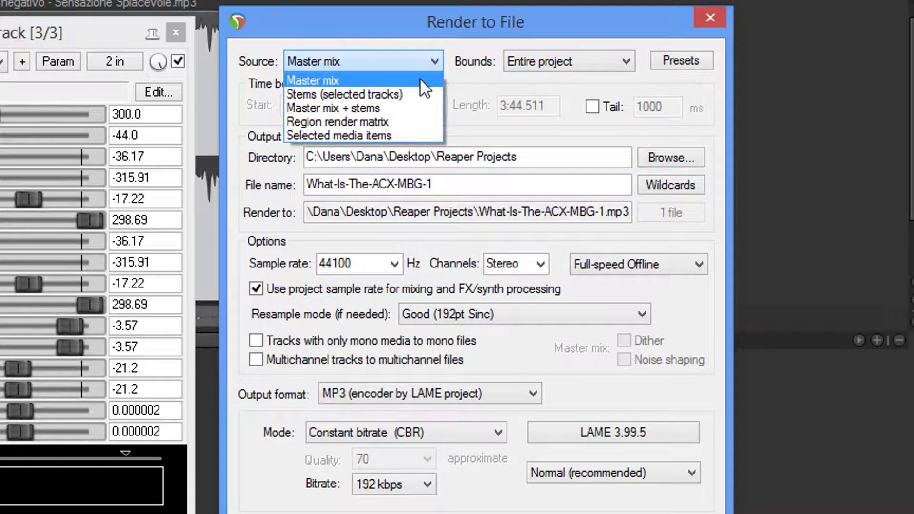
click(380, 95)
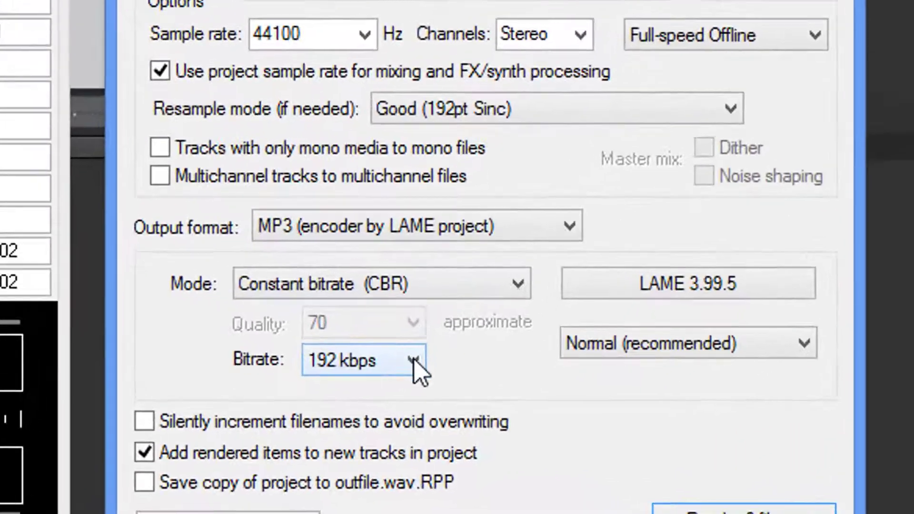
click(429, 423)
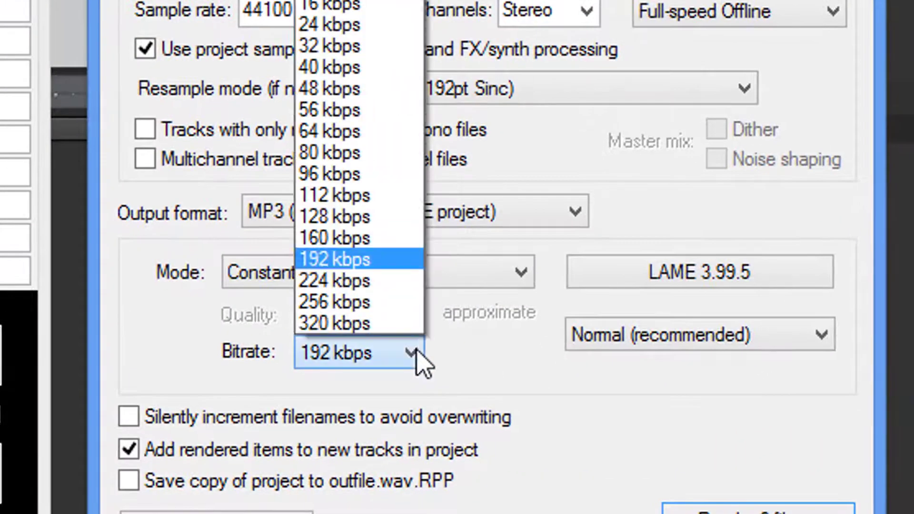
click(354, 326)
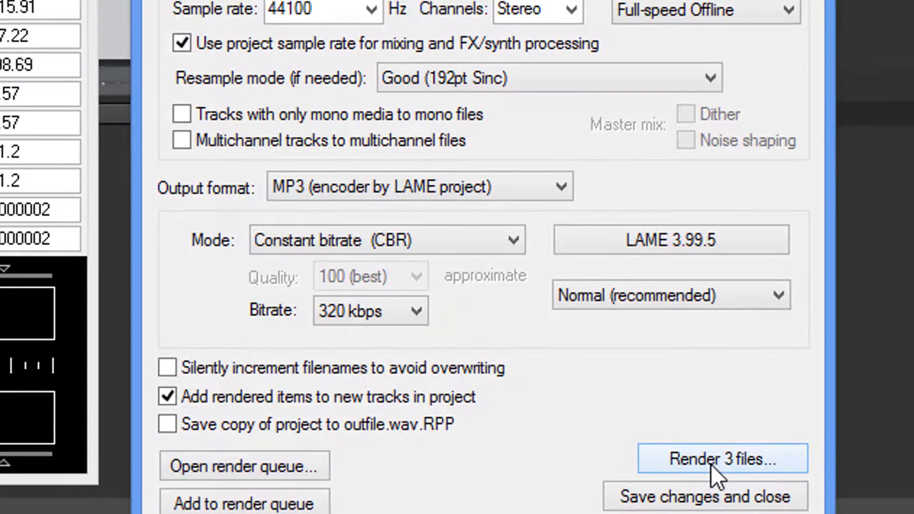
click(711, 461)
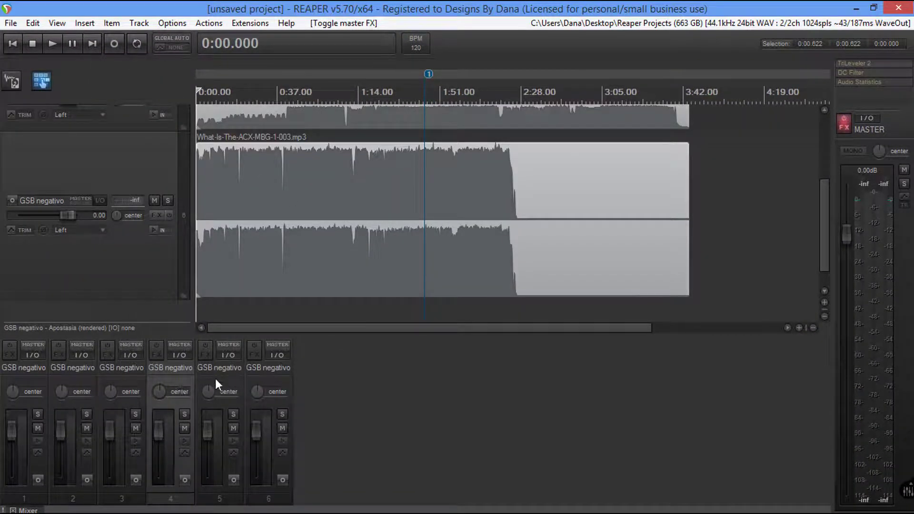
- Delete the three original GSB negativo tracks, keeping the rendered ones
click(35, 374)
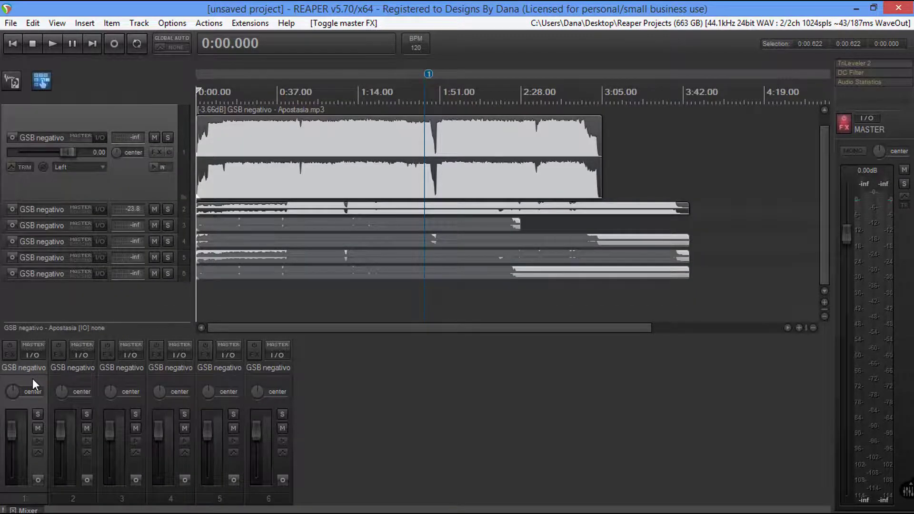
click(87, 383)
click(129, 380)
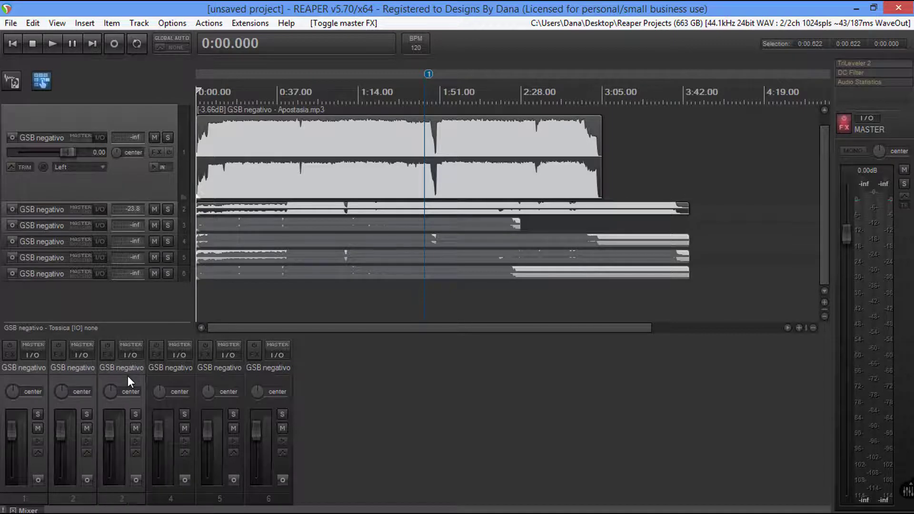
key(Delete)
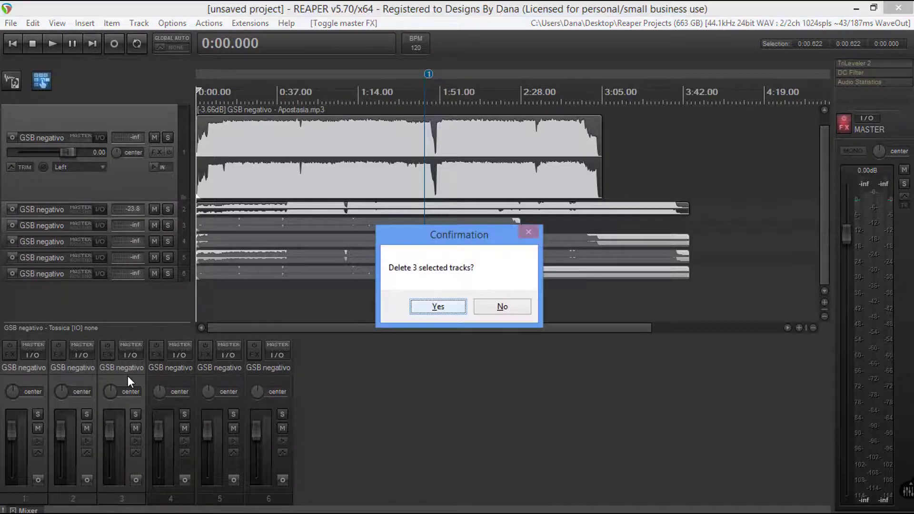
click(437, 308)
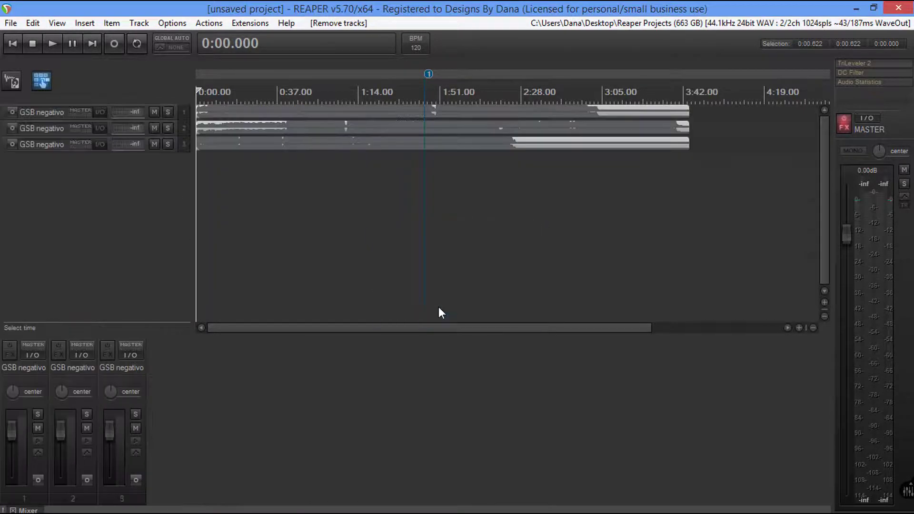
- Analyze the loudness of the items on the three rendered tracks with the SWS Loudness tool
click(246, 24)
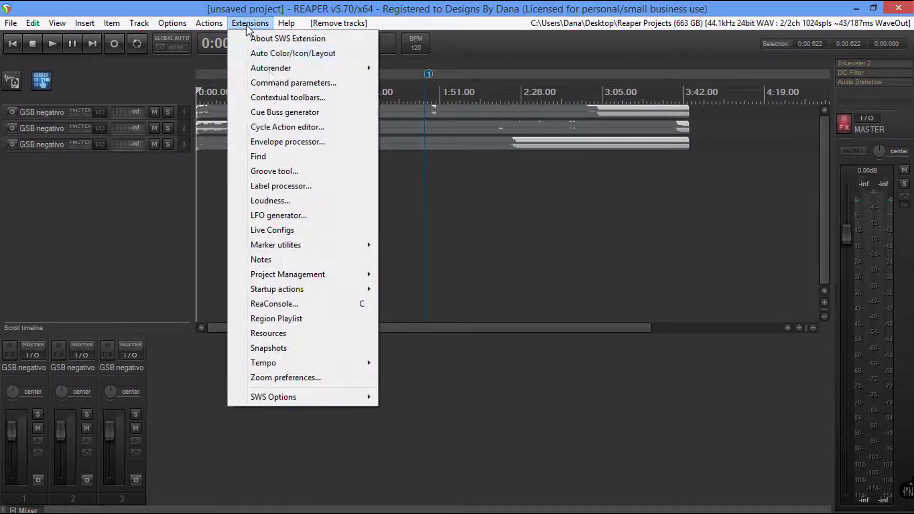
click(269, 201)
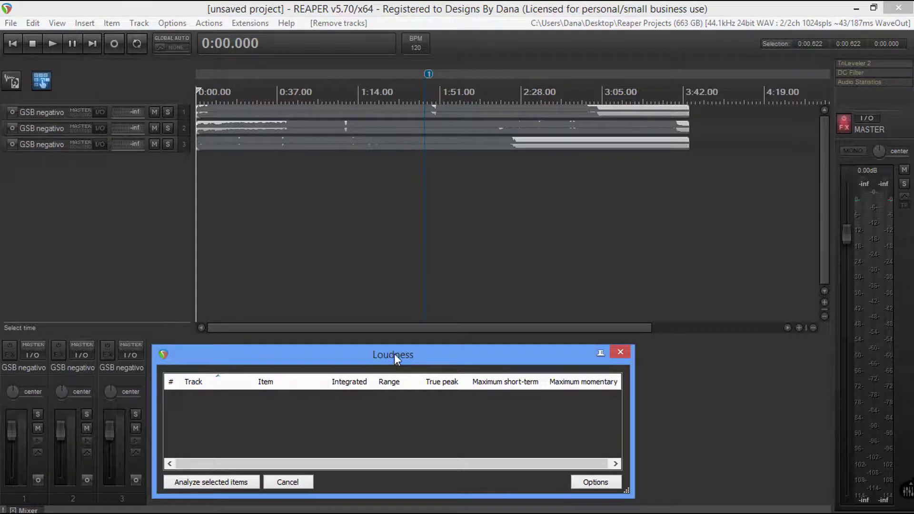
drag(394, 353, 483, 352)
click(36, 379)
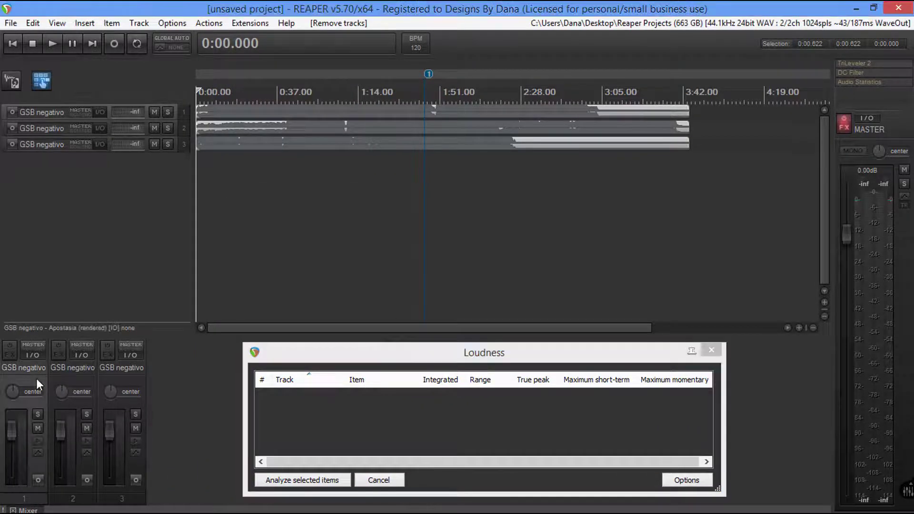
click(70, 379)
click(122, 383)
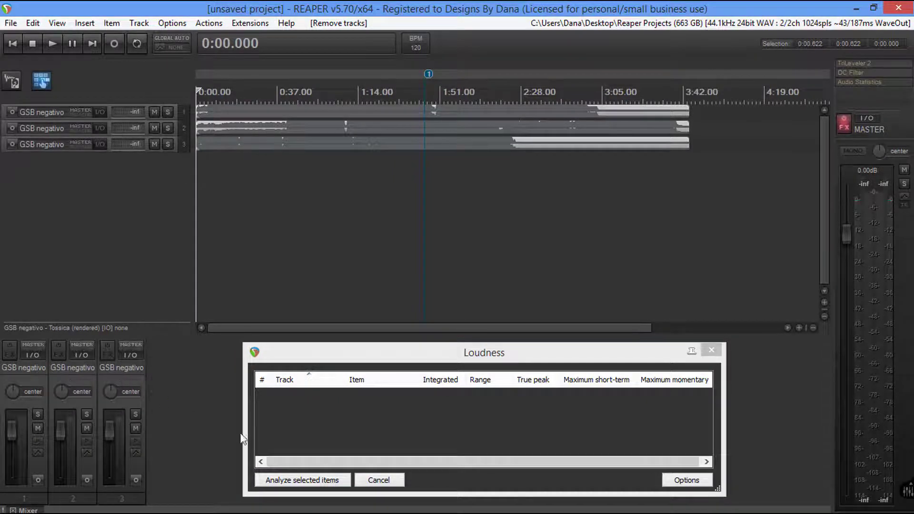
click(299, 481)
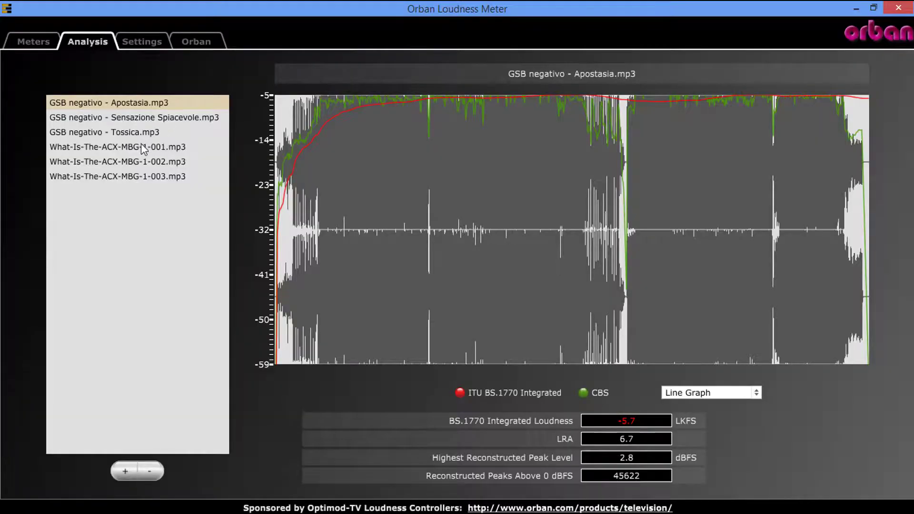
- Compare loudness and reconstructed peaks of the original songs with the rendered files 001, 002 and 003 in Orban Loudness Meter
click(141, 147)
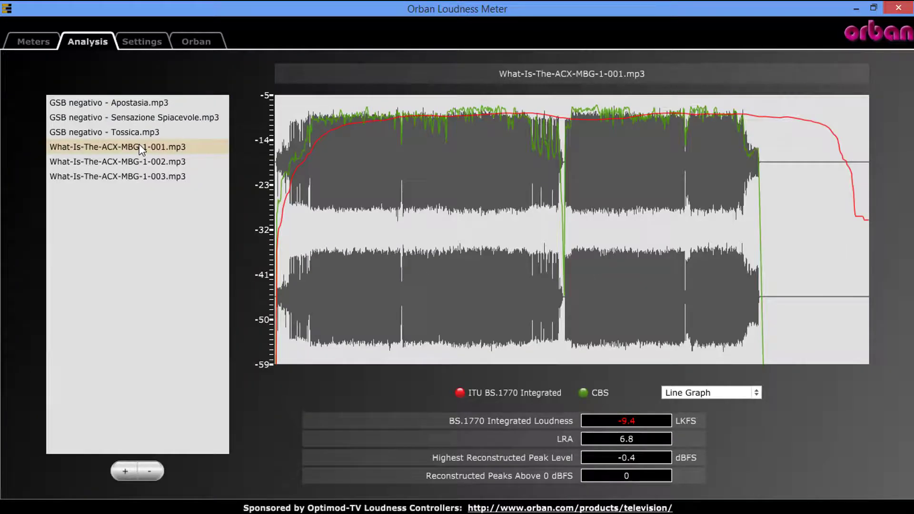
click(136, 119)
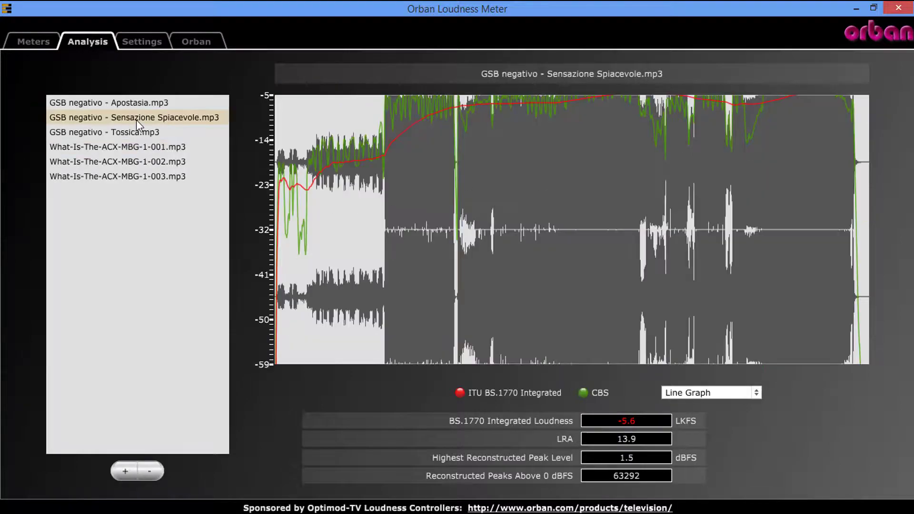
click(135, 163)
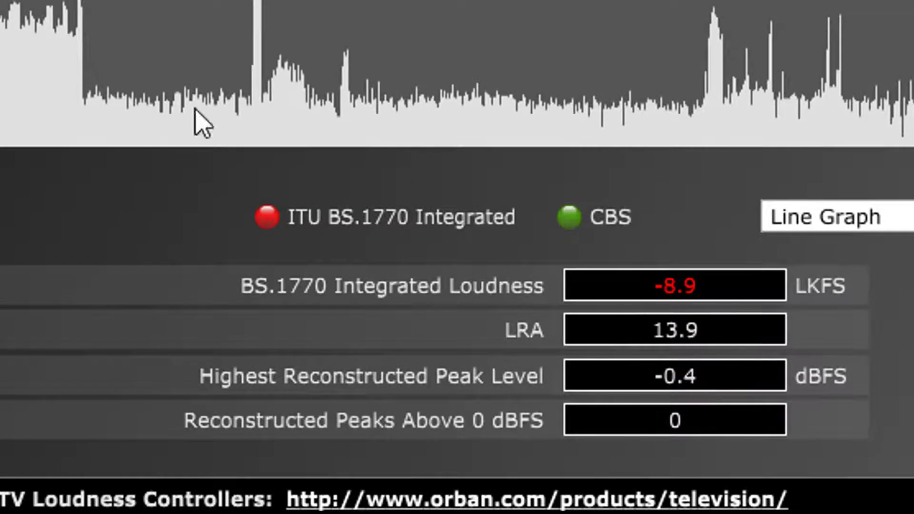
click(0, 0)
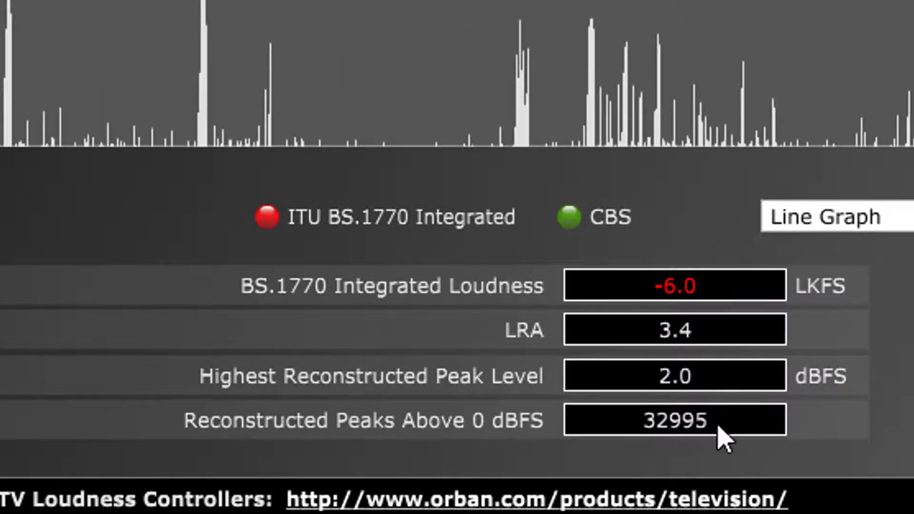
click(238, 0)
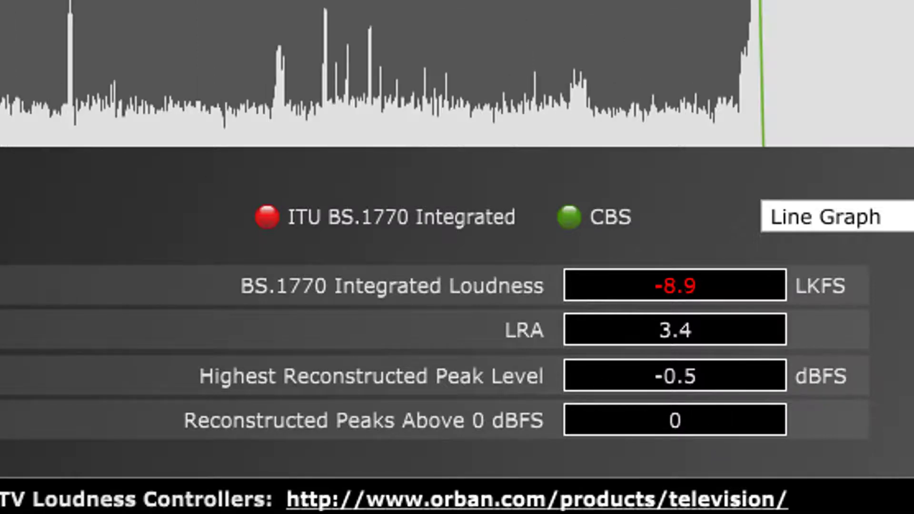